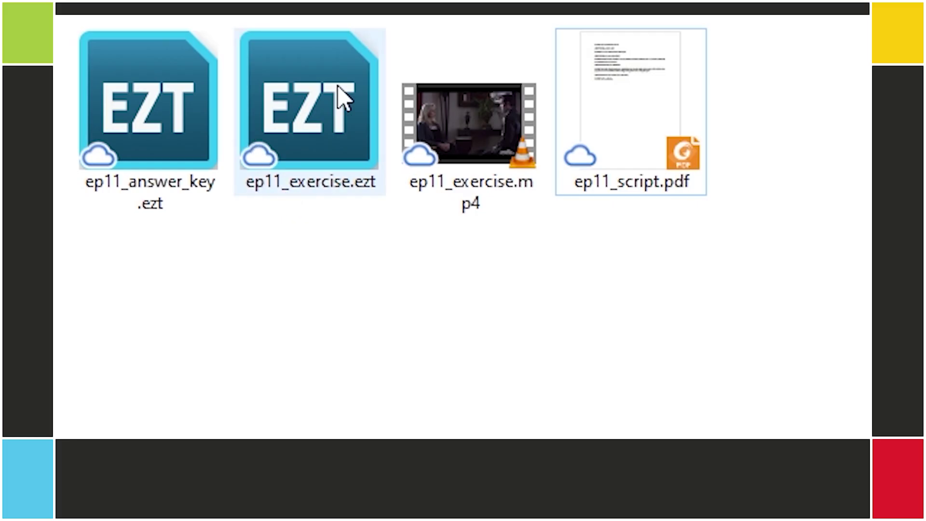
Open ep11_exercise.ezt from File Explorer so it loads in EZTitles with its 9 subtitles.
double_click(343, 96)
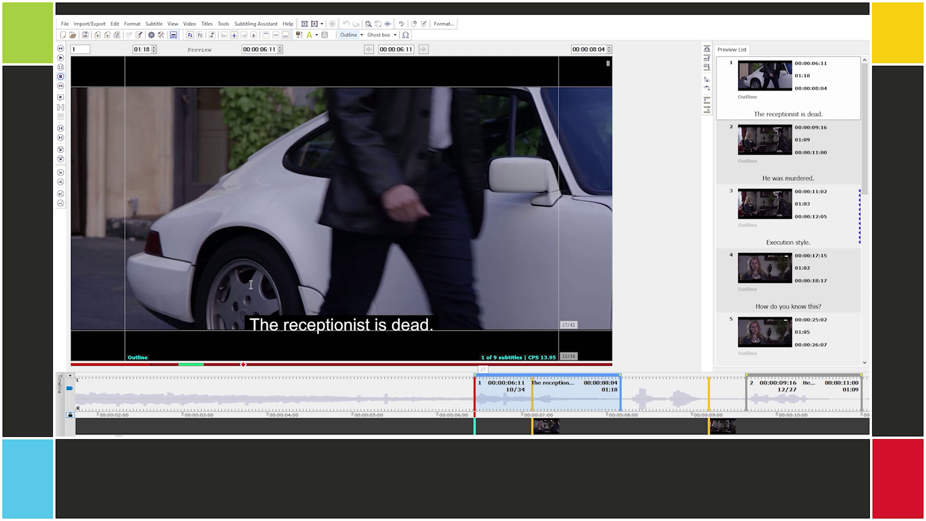
Play the video, then park the playhead at 00:00:08:20 in the gap after subtitle 1.
key(space)
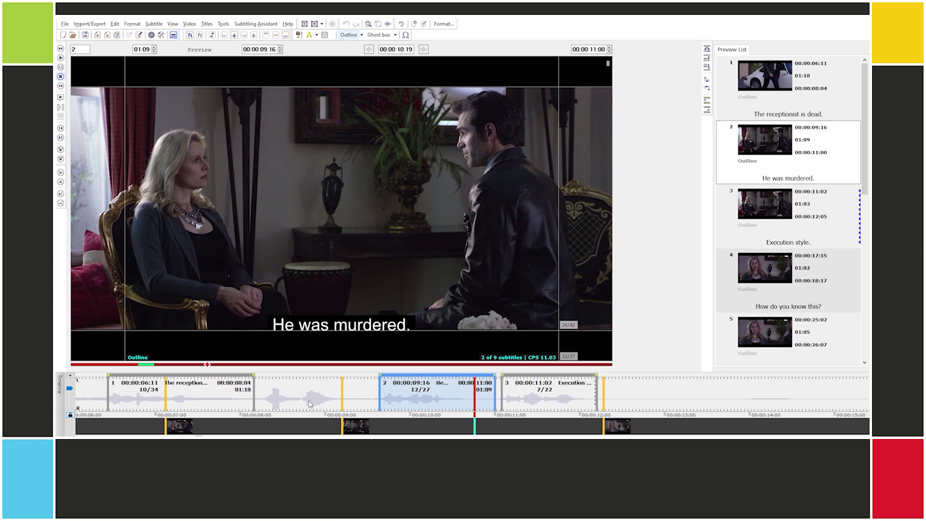
click(310, 404)
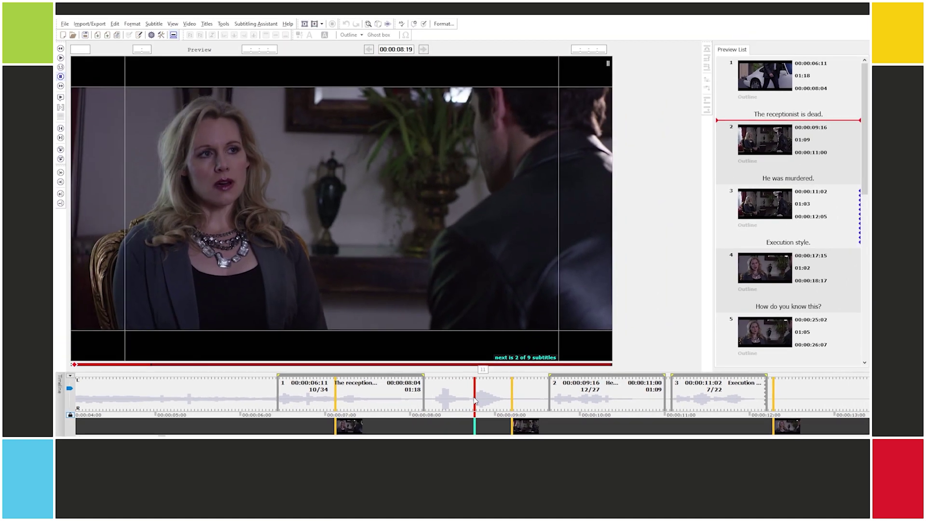
Insert a new empty subtitle 2 timed from 00:00:08:07 to 00:00:09:07.
key(ctrl+alt+Insert)
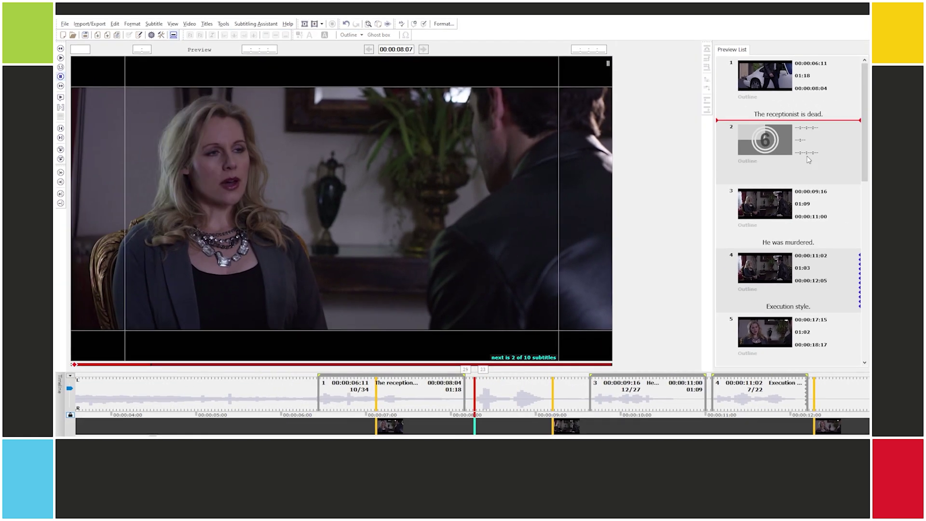
key(alt+bracketright)
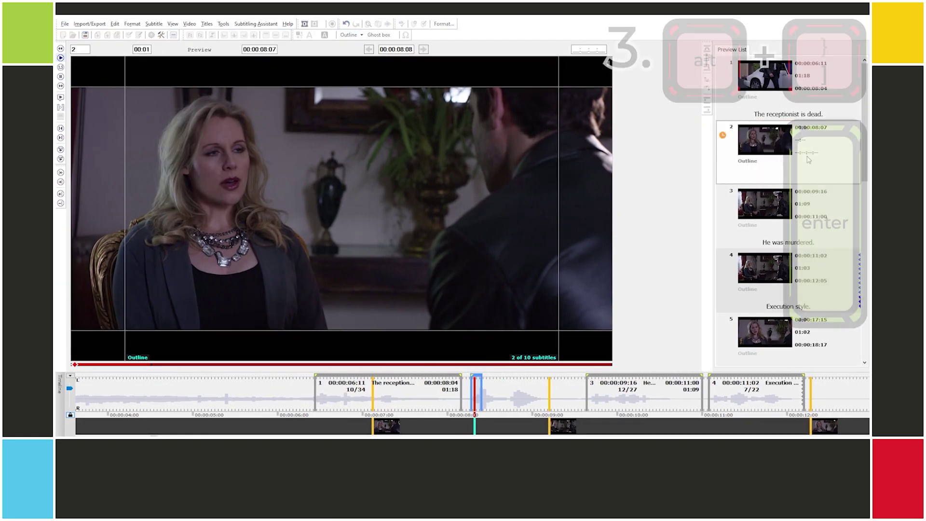
key(alt+p)
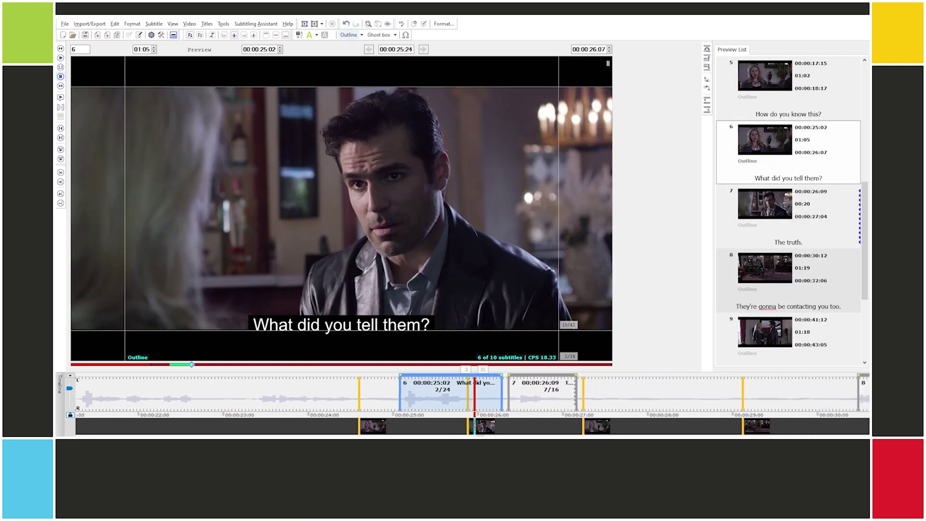
Replay from subtitle 5 and insert empty subtitle 6, timed 00:00:18:19 to 00:00:21:06.
key(space)
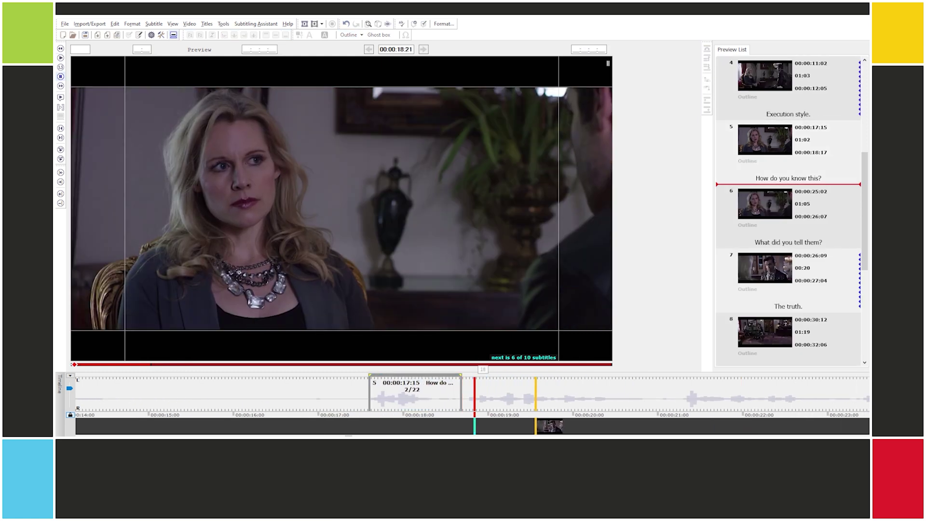
key(ctrl+alt+Insert)
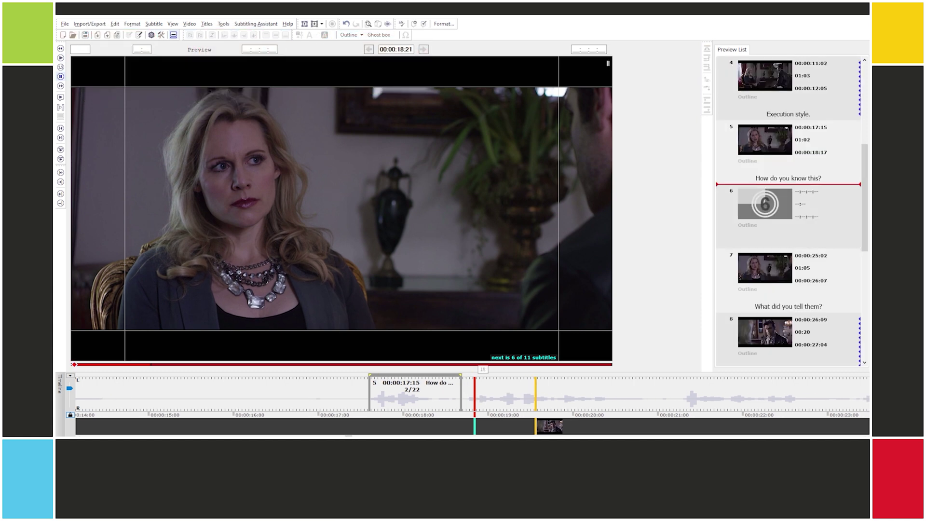
key(alt+bracketright)
key(Return)
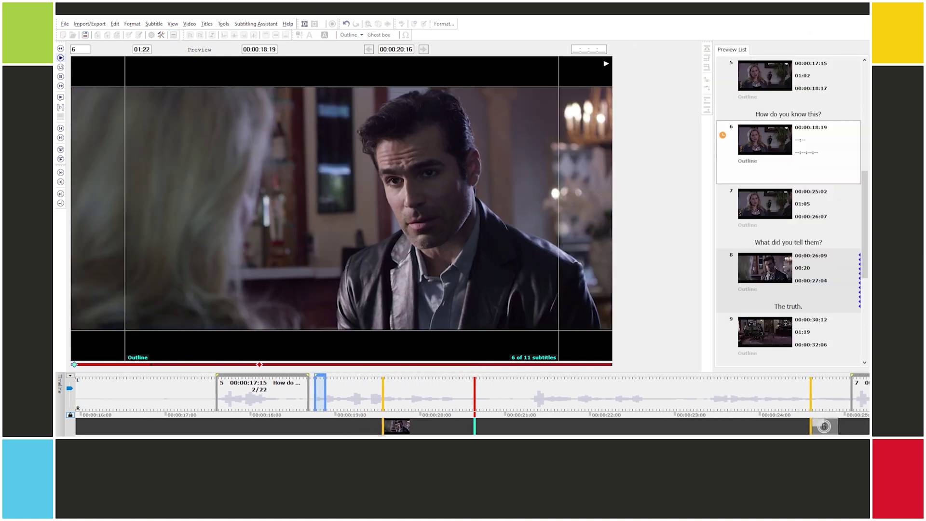
key(alt+bracketleft)
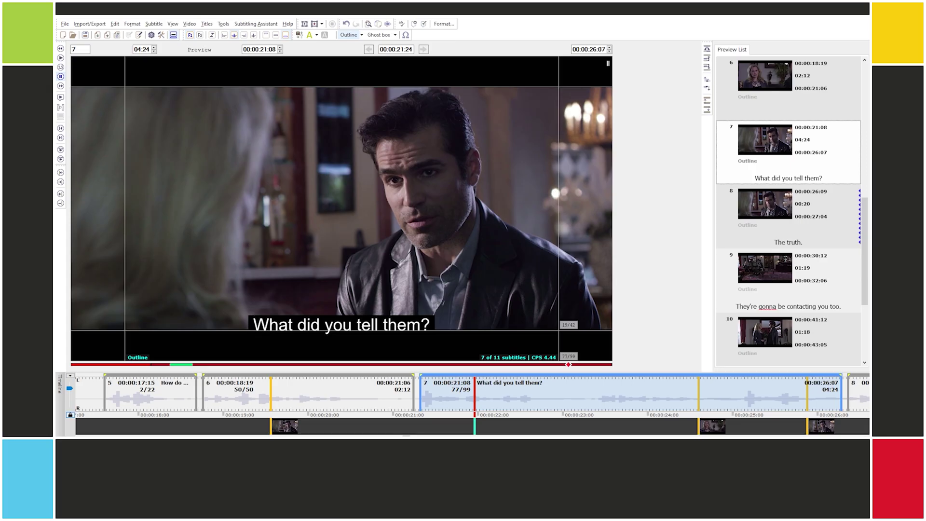
Undo subtitle 6's timing and insert three more empty subtitles after 'How do you know this?'.
key(ctrl+z)
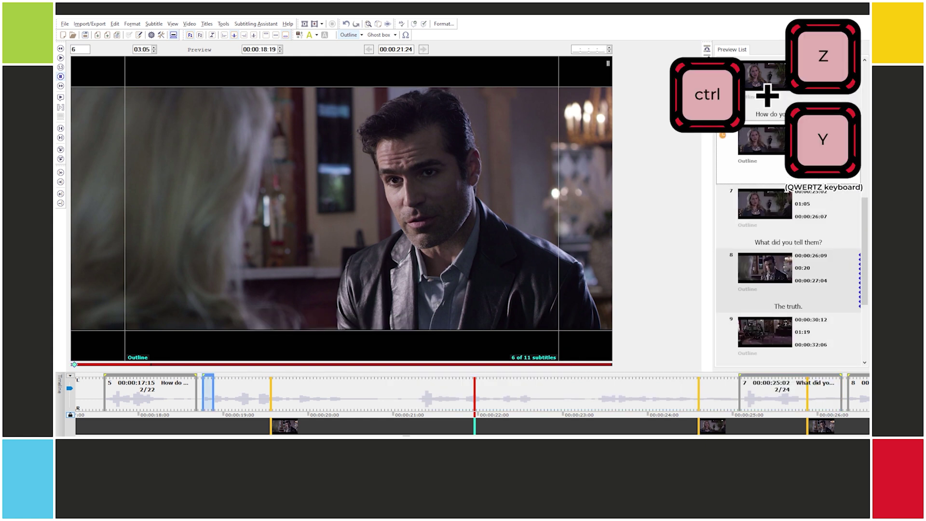
key(ctrl+z)
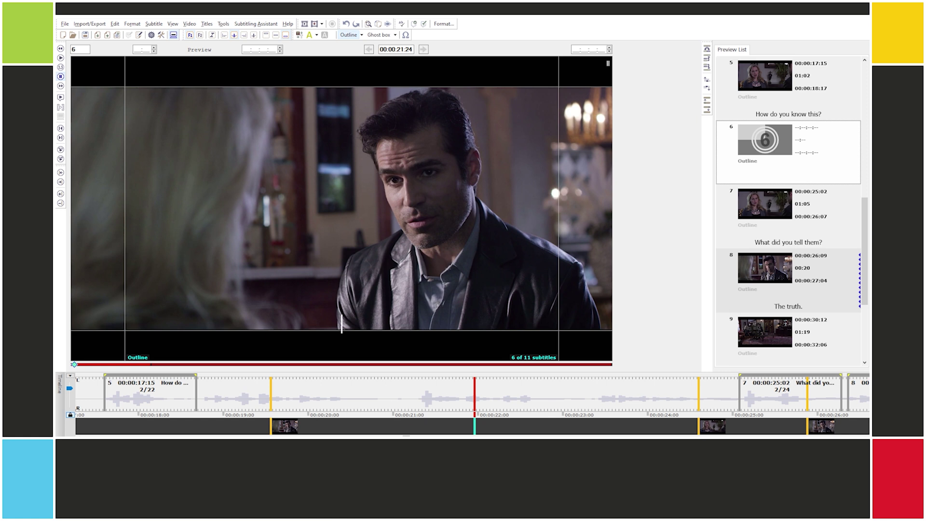
key(ctrl+alt+Insert)
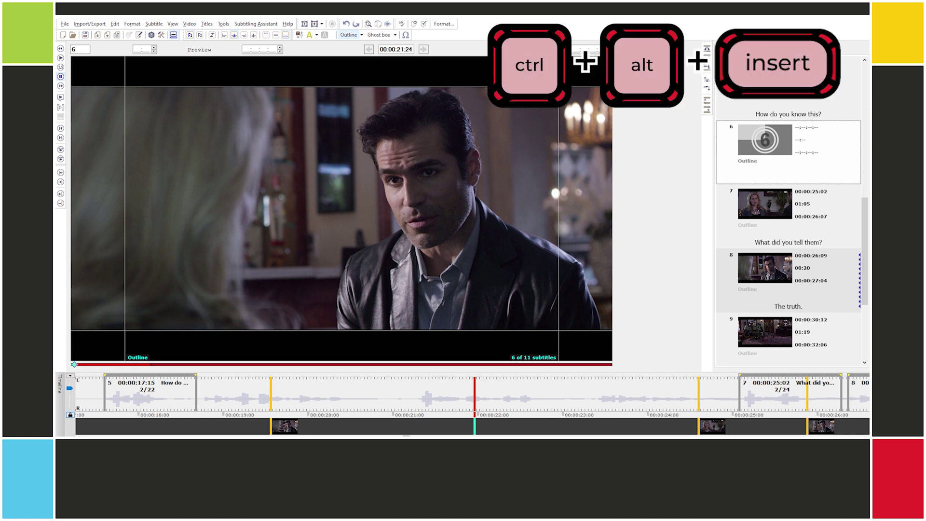
key(ctrl+alt+Insert)
key(ctrl+alt+Insert)
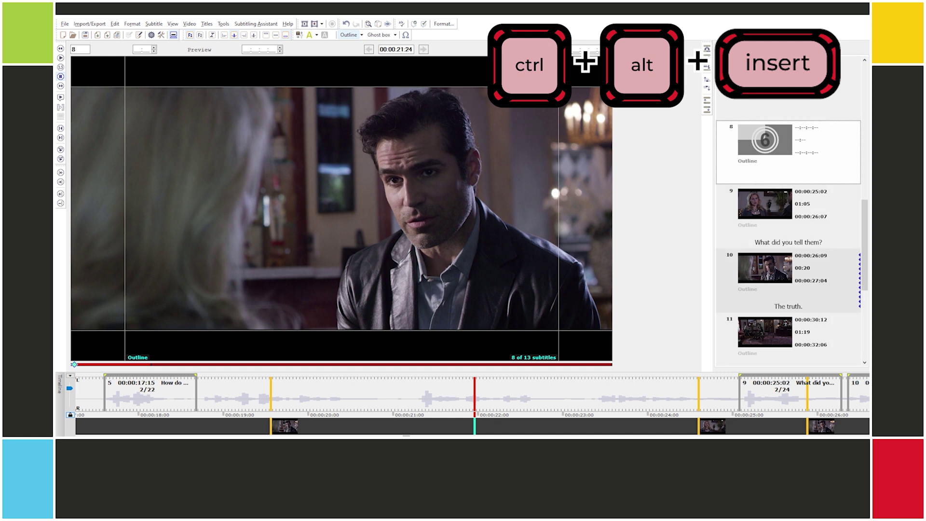
key(ctrl+alt+Insert)
key(ctrl+alt+Insert)
key(ctrl+alt+Insert)
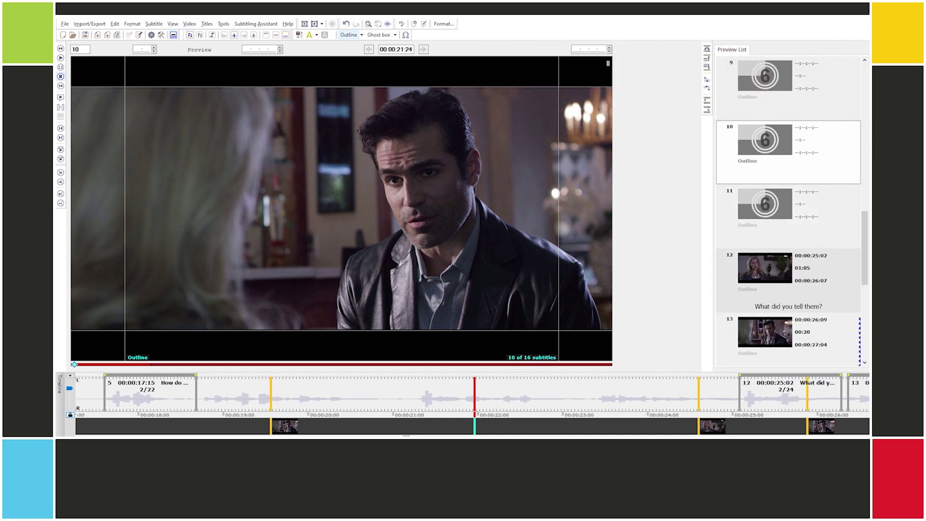
key(Page_Up)
key(Page_Up)
key(Page_Up)
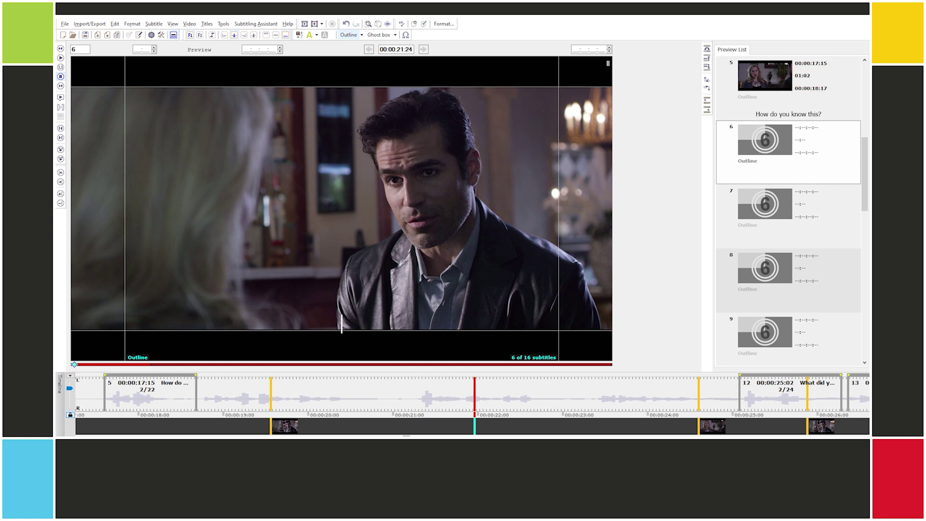
key(Page_Up)
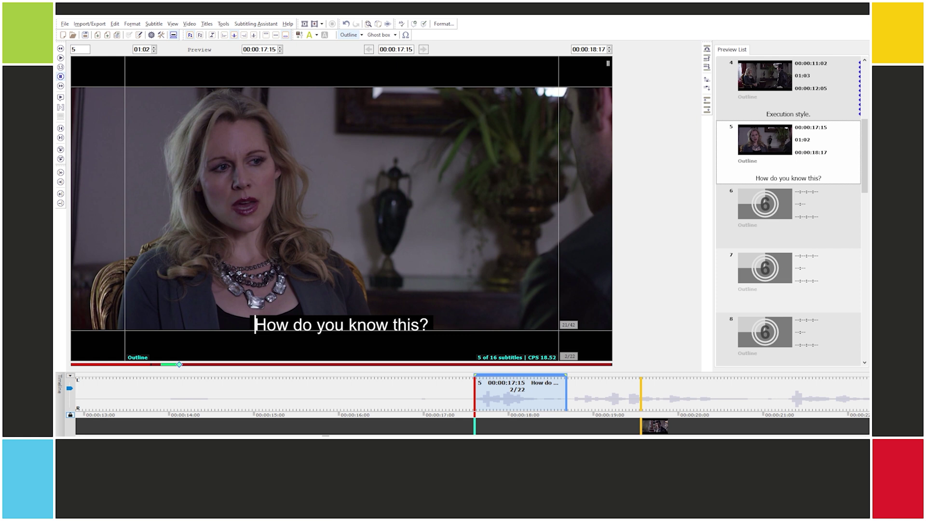
Time empty subtitles 6–8 during playback: 00:00:18:20–21:05, 00:00:21:07–23:07, 00:00:23:09–24:19.
key(alt+space)
key(alt+bracketright)
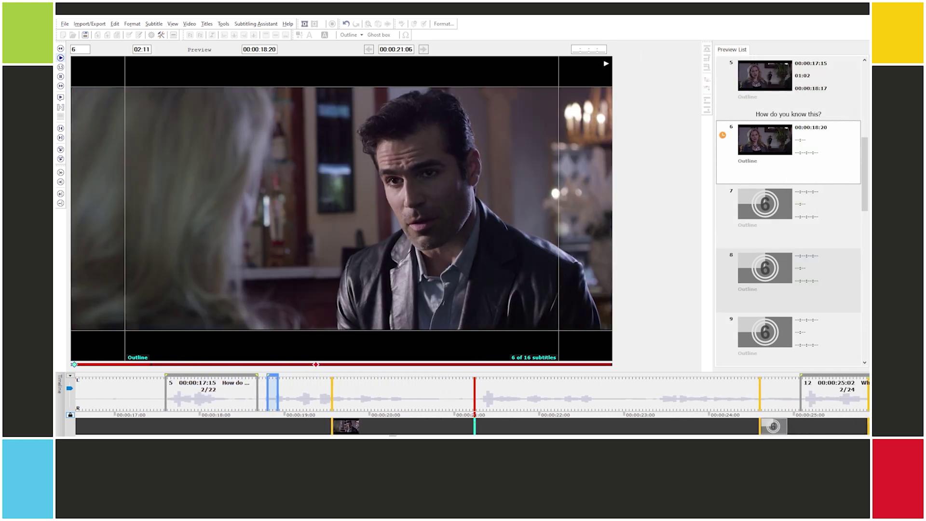
key(alt+bracketleft)
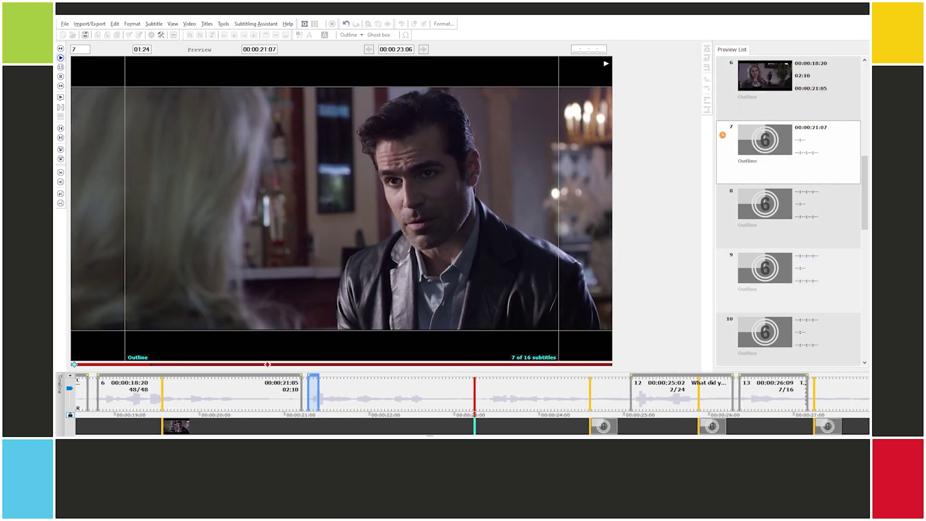
key(alt+p)
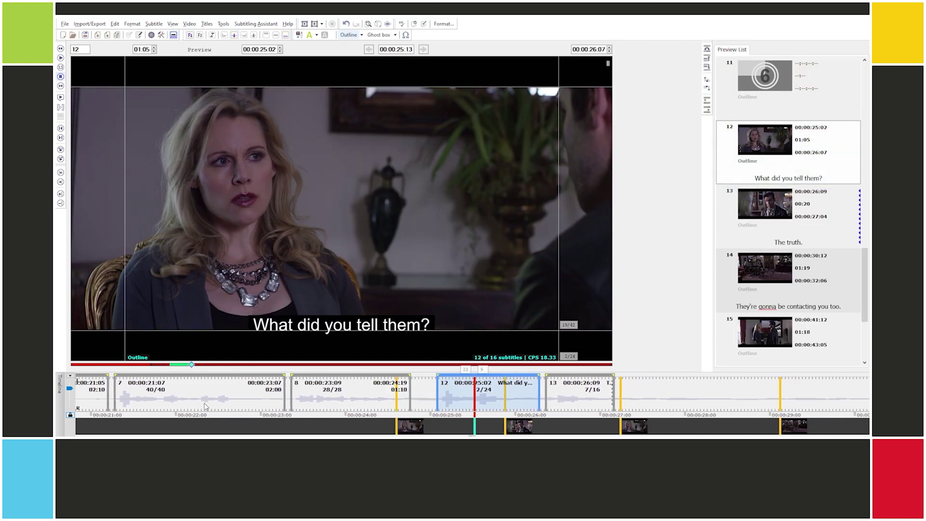
key(Up)
key(Up)
key(Up)
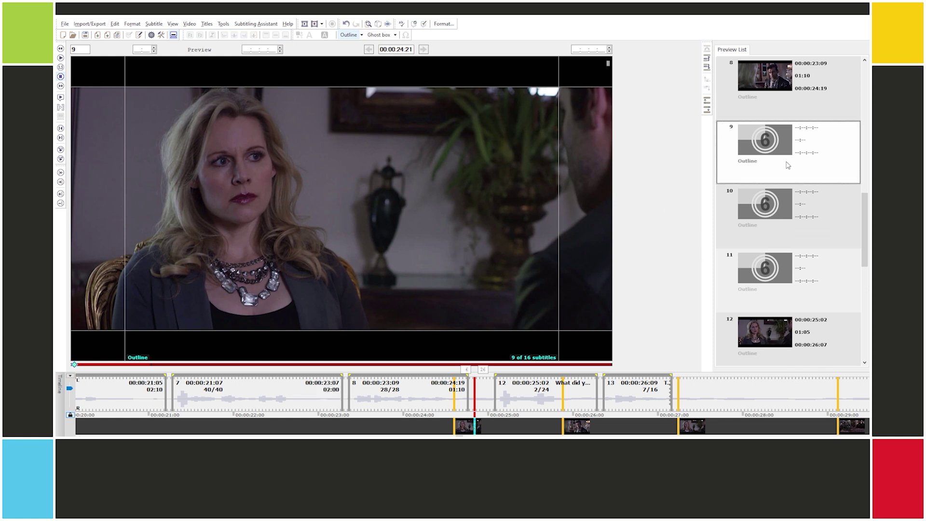
Remove empty subtitles 9 to 11, then review the timed subtitles 6, 7 and 8.
key(ctrl+alt+BackSpace)
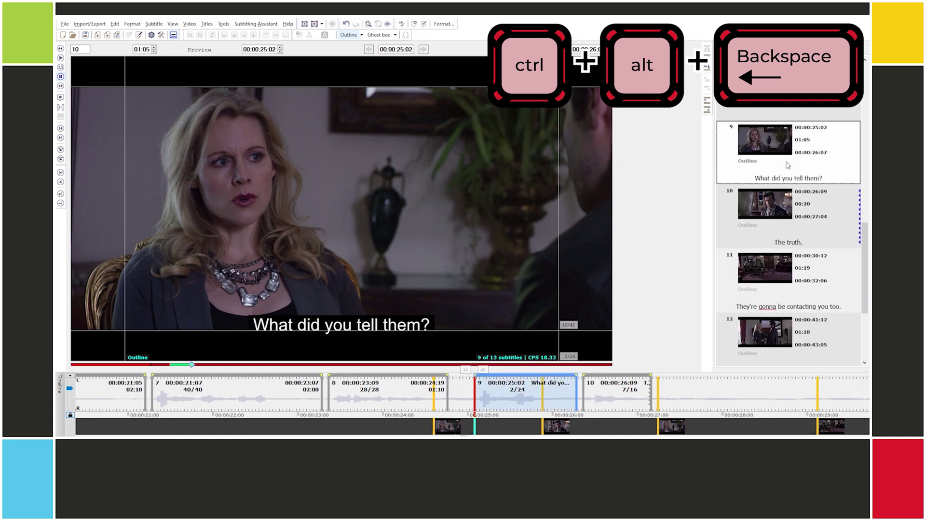
key(Up)
key(Up)
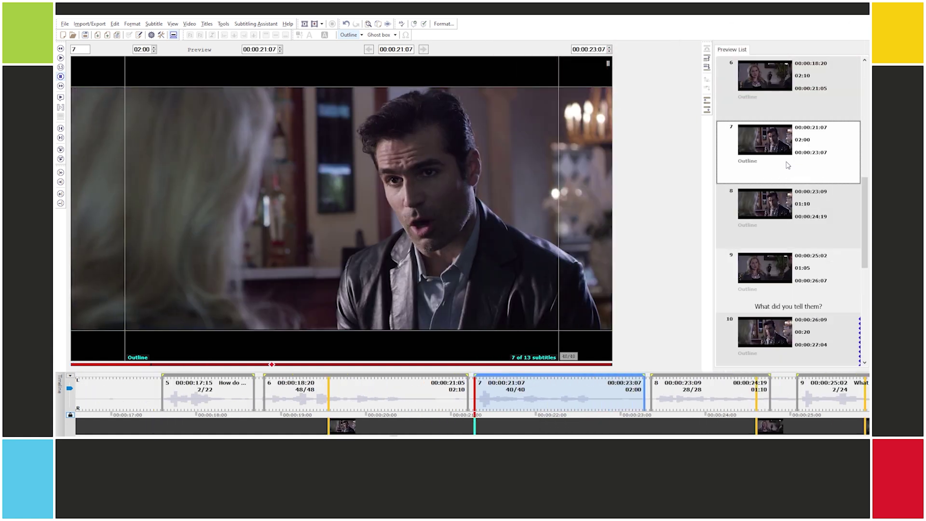
key(Up)
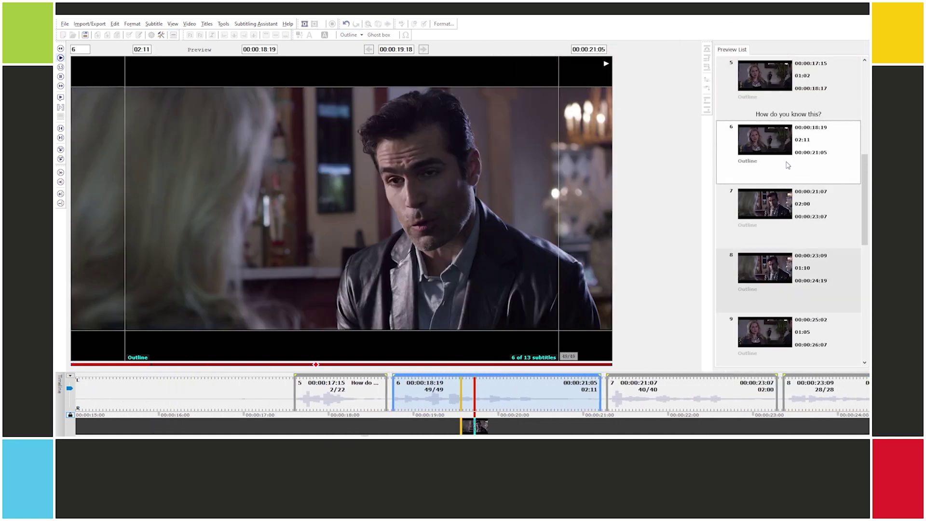
key(Down)
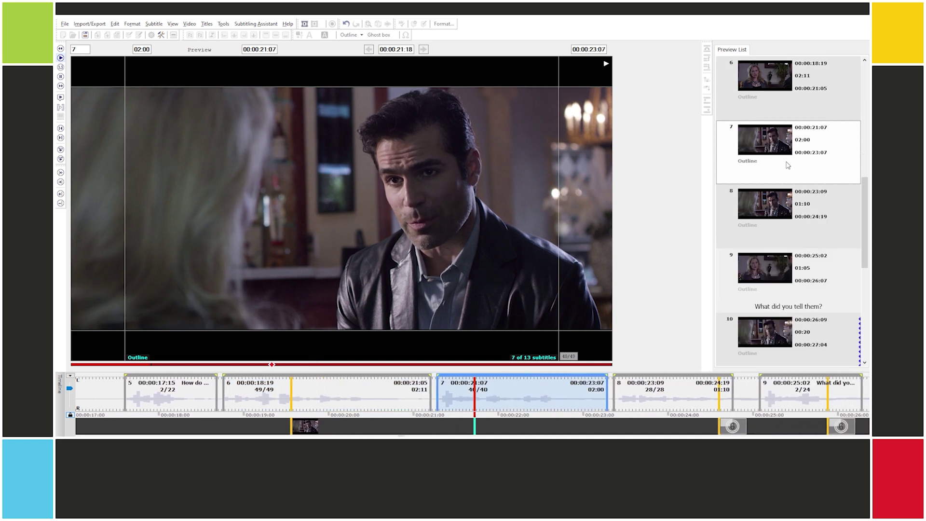
key(Down)
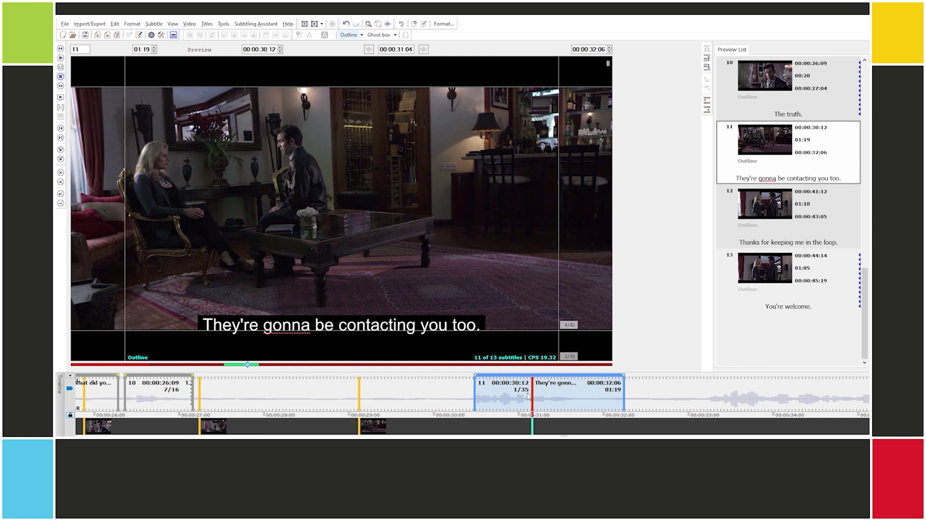
Insert one empty subtitle after and one before 'They're gonna be contacting you too.'.
key(ctrl+alt+Insert)
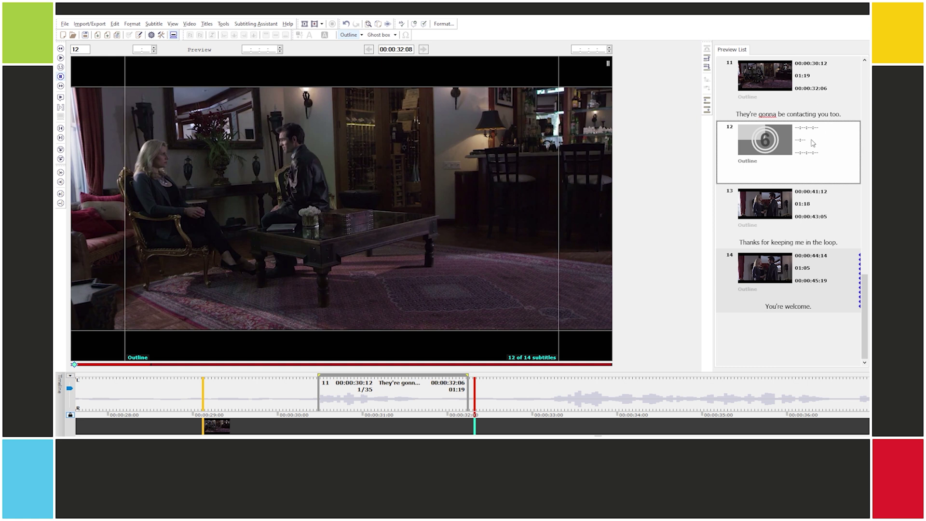
key(Page_Up)
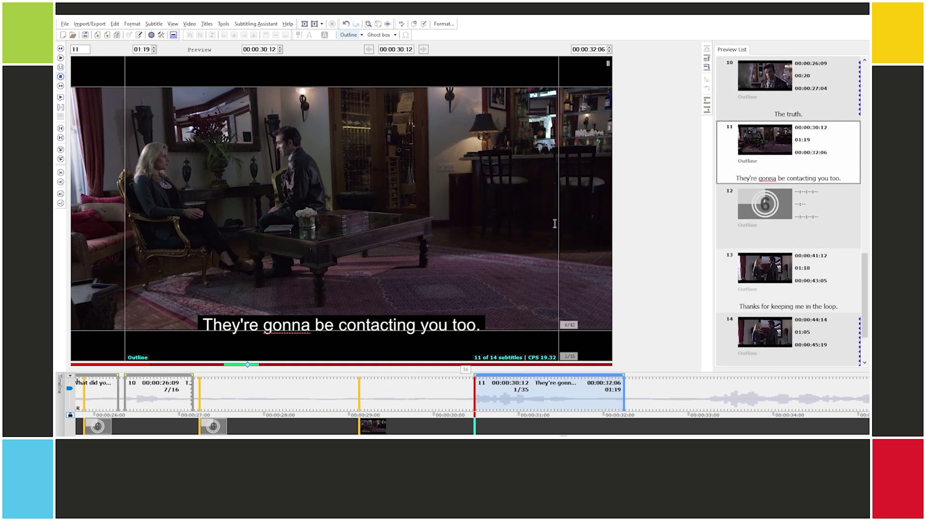
key(shift+alt+Insert)
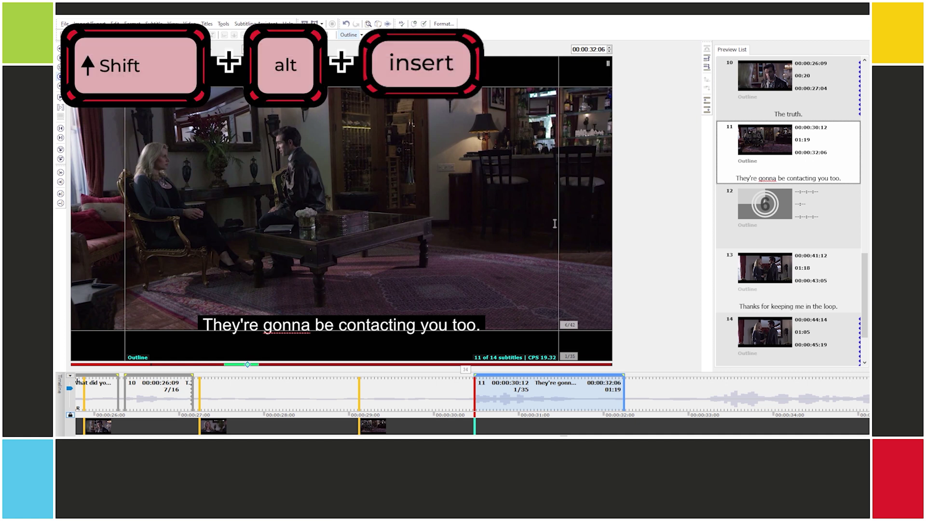
key(shift+alt+Insert)
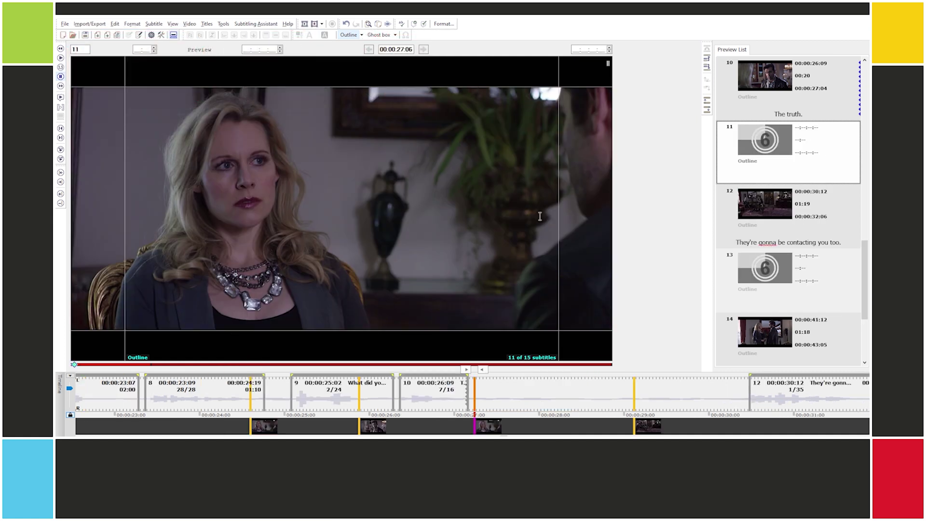